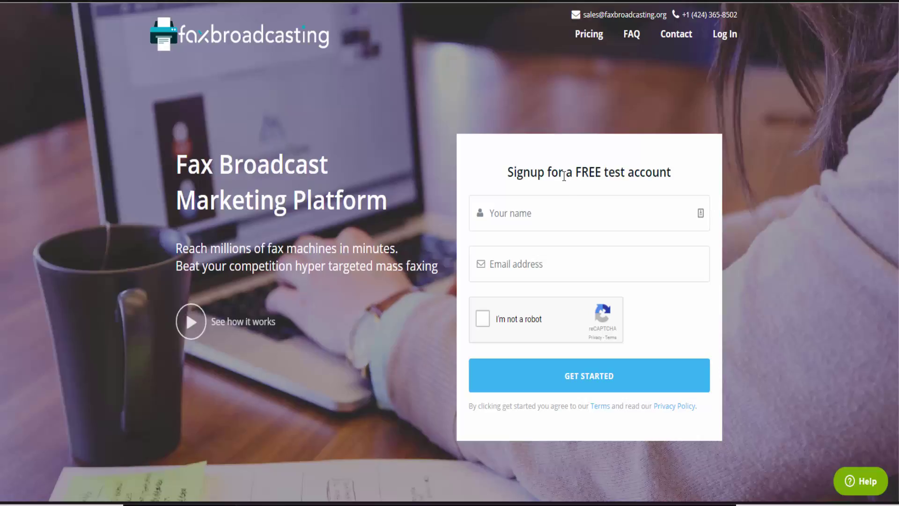
Fill the free test account signup with the user's name and e-mail address, then pass the reCAPTCHA check
{"action": "left_click", "coordinate": [560, 215]}
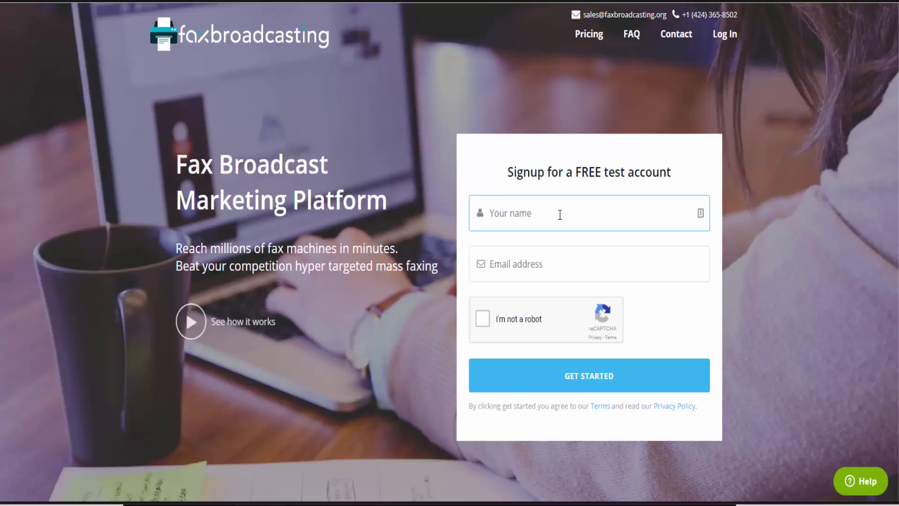
{"action": "key", "text": "Tab"}
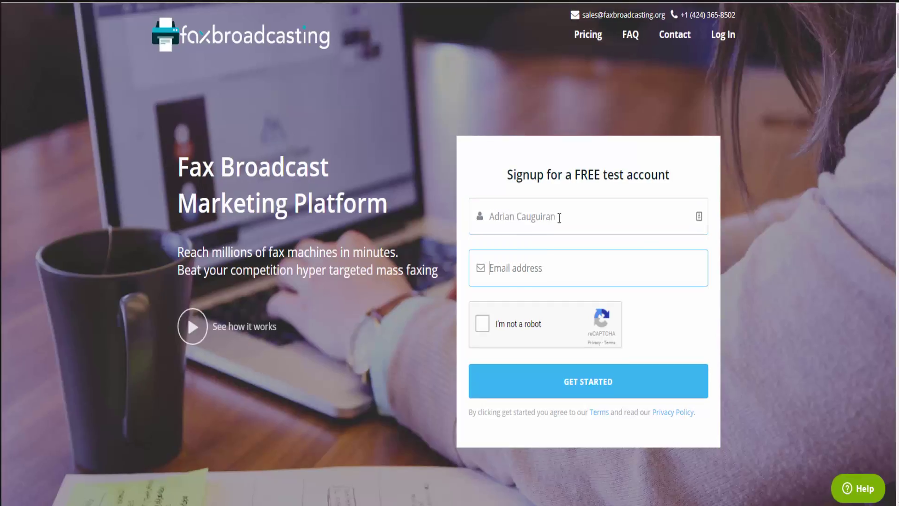
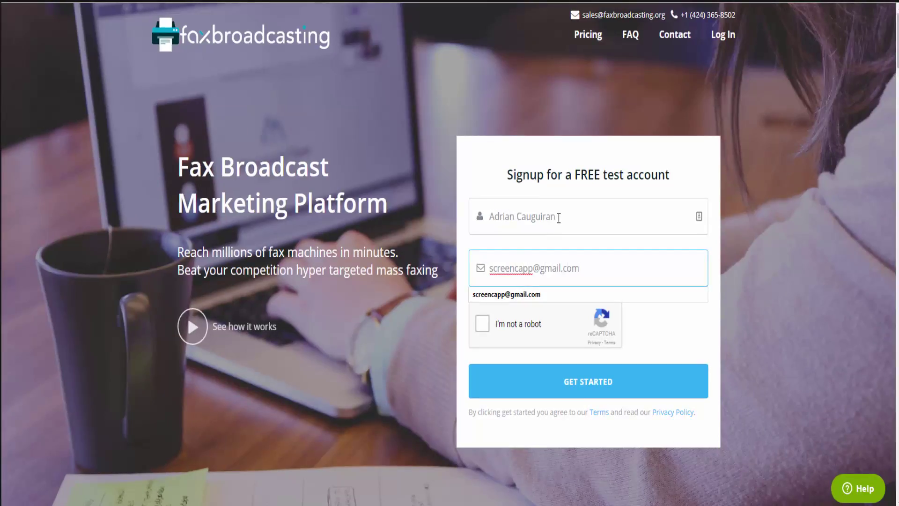
{"action": "left_click", "coordinate": [482, 324]}
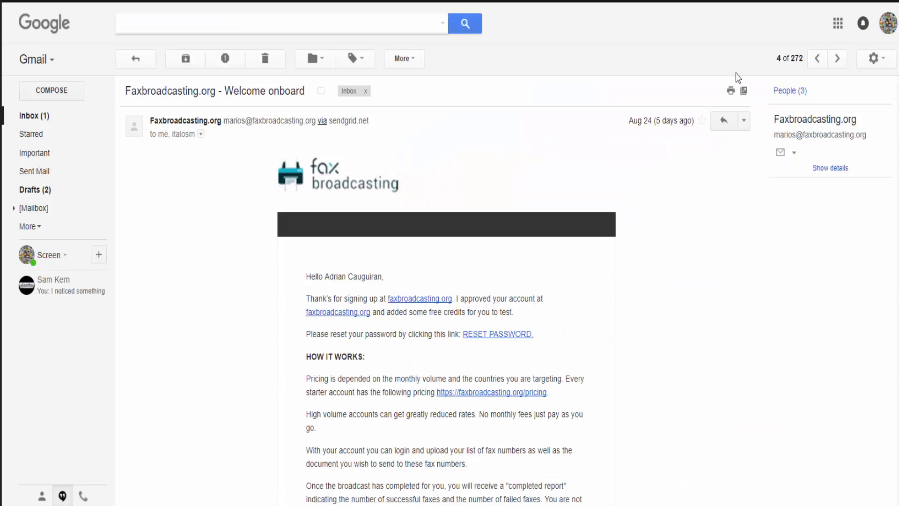
{"action": "scroll", "coordinate": [538, 258], "scroll_direction": "down", "scroll_amount": 1}
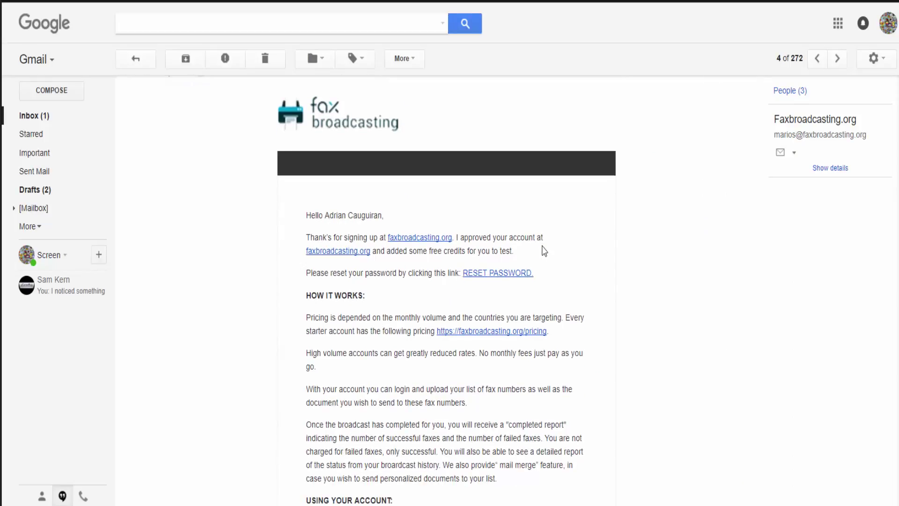
{"action": "scroll", "coordinate": [544, 251], "scroll_direction": "down", "scroll_amount": 1}
{"action": "scroll", "coordinate": [542, 251], "scroll_direction": "down", "scroll_amount": 5}
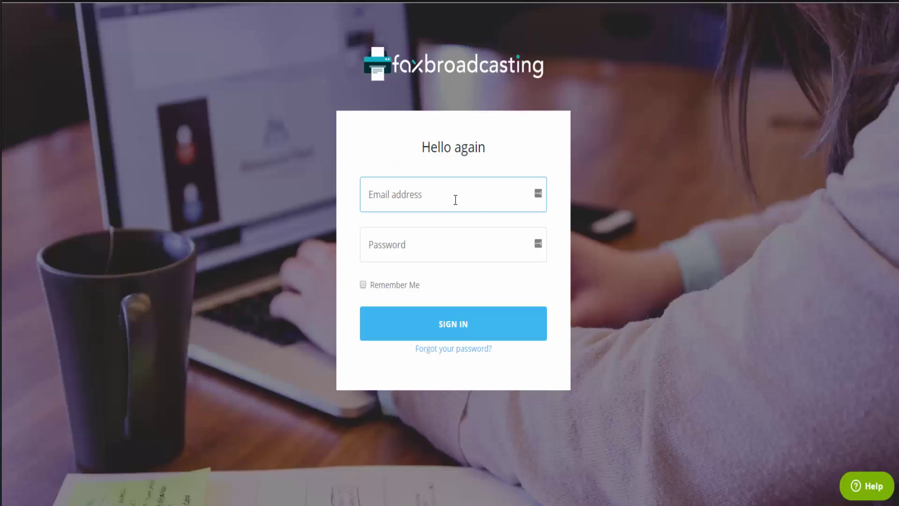
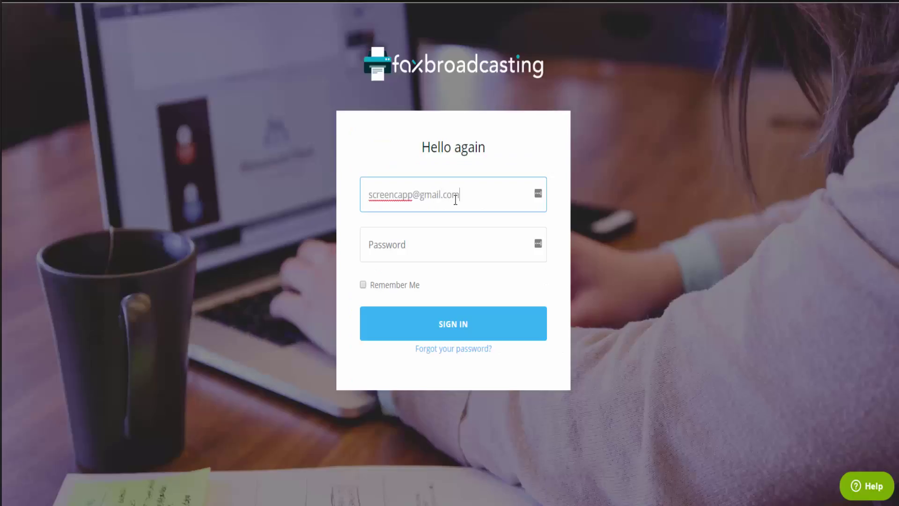
Sign in with the account e-mail and password, then go to My Lists
{"action": "key", "text": "Tab"}
{"action": "type", "text": "************"}
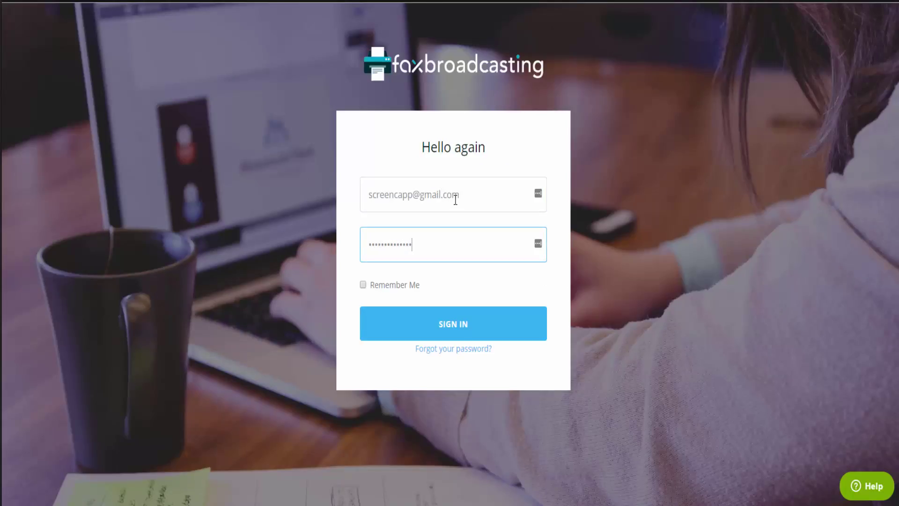
{"action": "key", "text": "Return"}
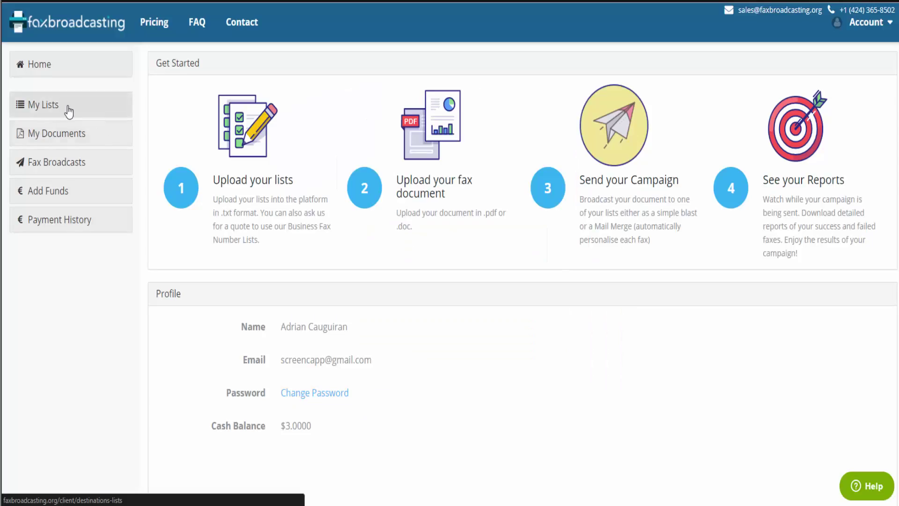
{"action": "left_click", "coordinate": [68, 110]}
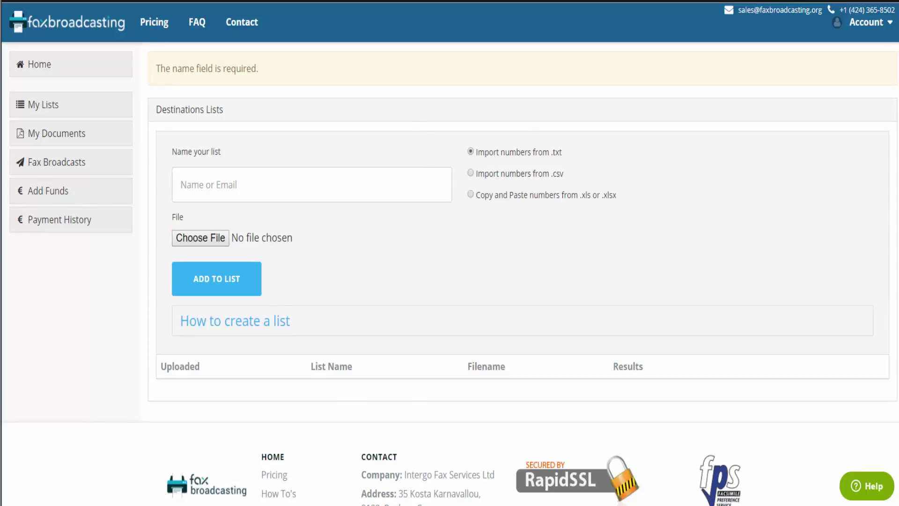
Preview list-sample-mail-merge.txt in Notepad and choose it as the list file to import
{"action": "left_click", "coordinate": [198, 238]}
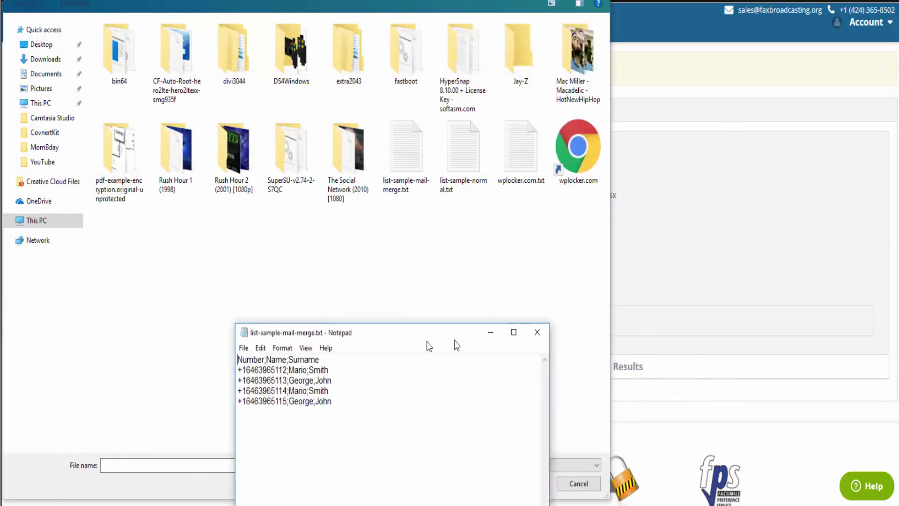
{"action": "left_click_drag", "start_coordinate": [456, 335], "coordinate": [615, 164]}
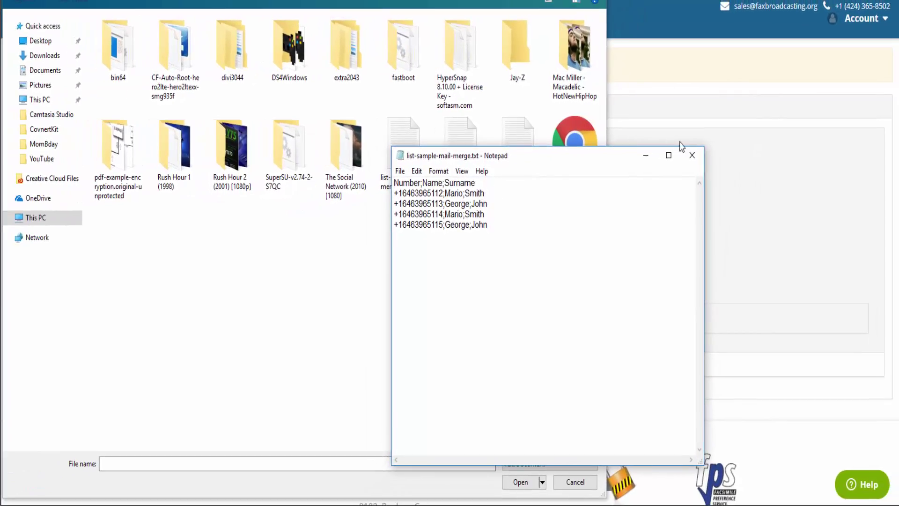
{"action": "left_click", "coordinate": [709, 157]}
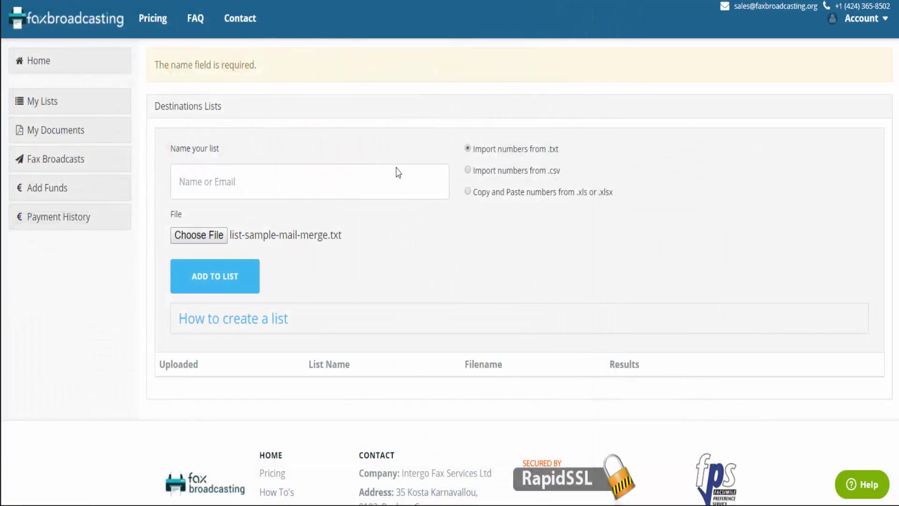
Name the list 'Mail Merge' and add it from list-sample-mail-merge.txt
{"action": "left_click", "coordinate": [277, 180]}
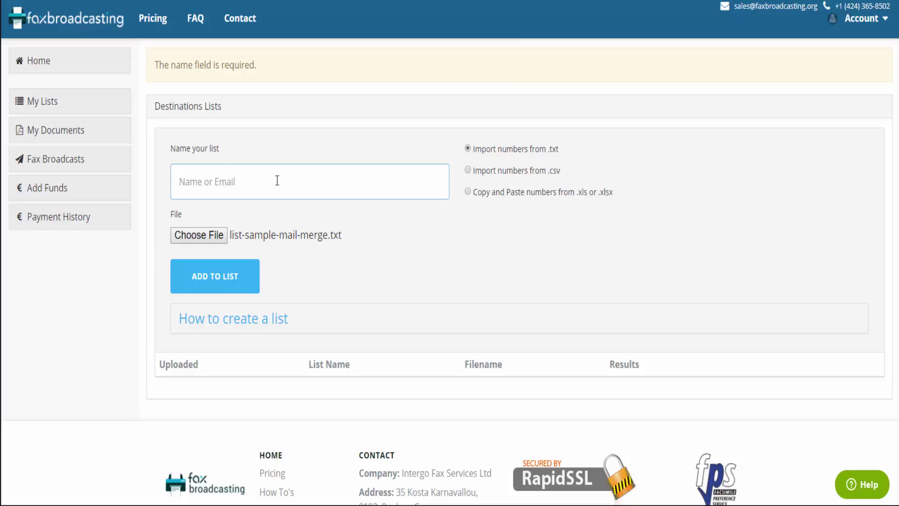
{"action": "type", "text": "Mail Merge"}
{"action": "left_click", "coordinate": [229, 287]}
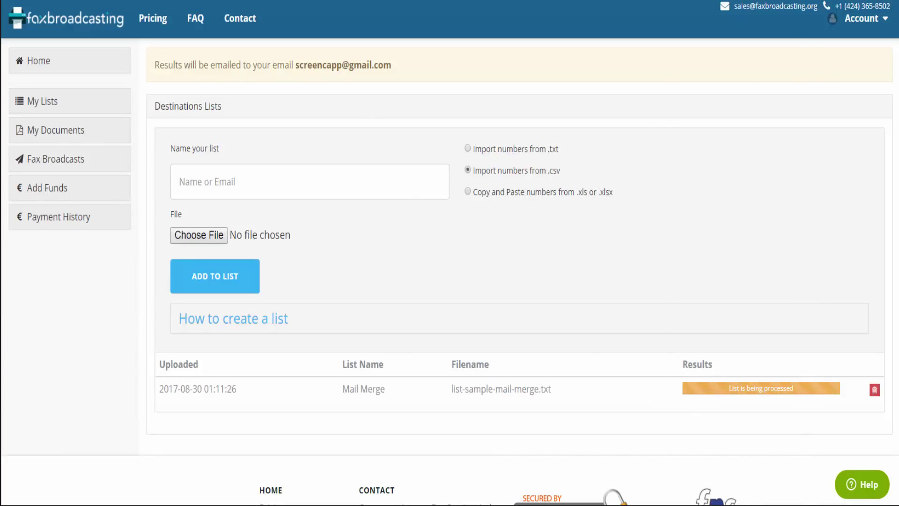
Review the sample spreadsheet, then attach sample-excel.csv from Documents as the list file
{"action": "key", "text": "alt+Tab"}
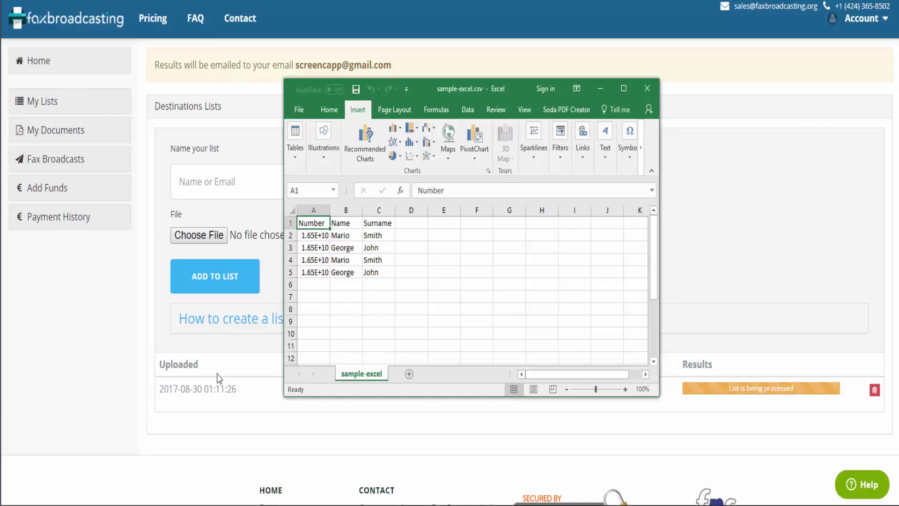
{"action": "left_click", "coordinate": [141, 308]}
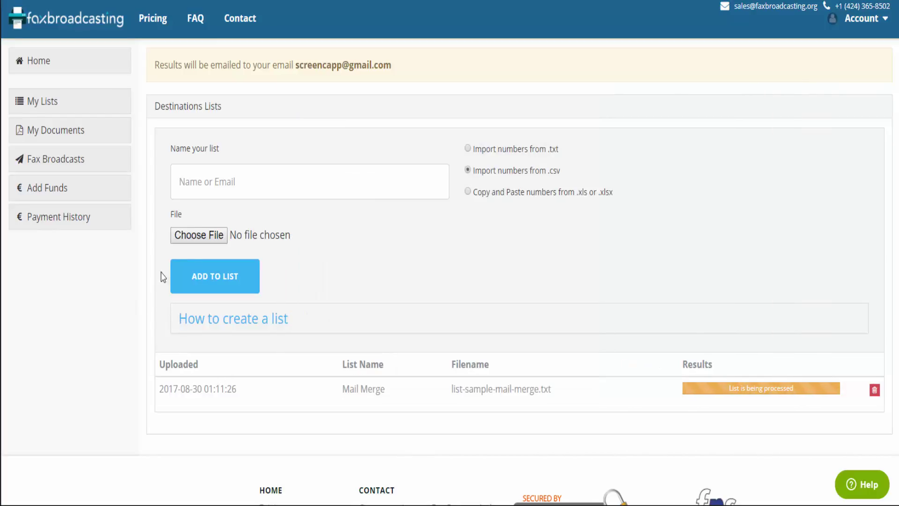
{"action": "left_click", "coordinate": [203, 235]}
{"action": "left_click", "coordinate": [45, 71]}
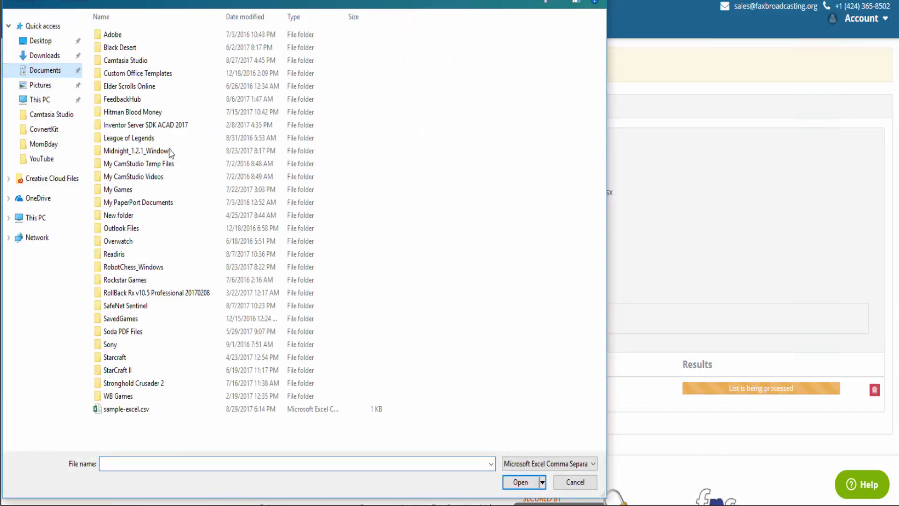
{"action": "double_click", "coordinate": [134, 410]}
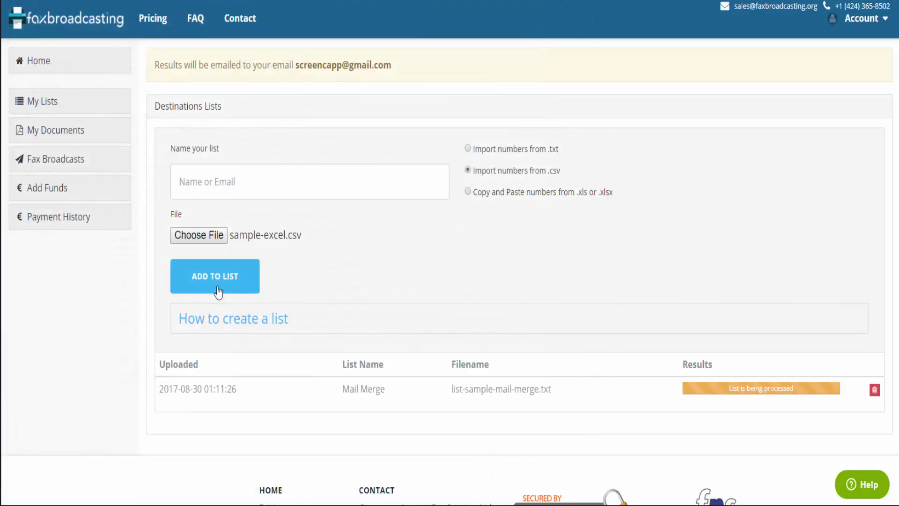
Name the list 'csv' and add it to the lists
{"action": "left_click", "coordinate": [255, 197]}
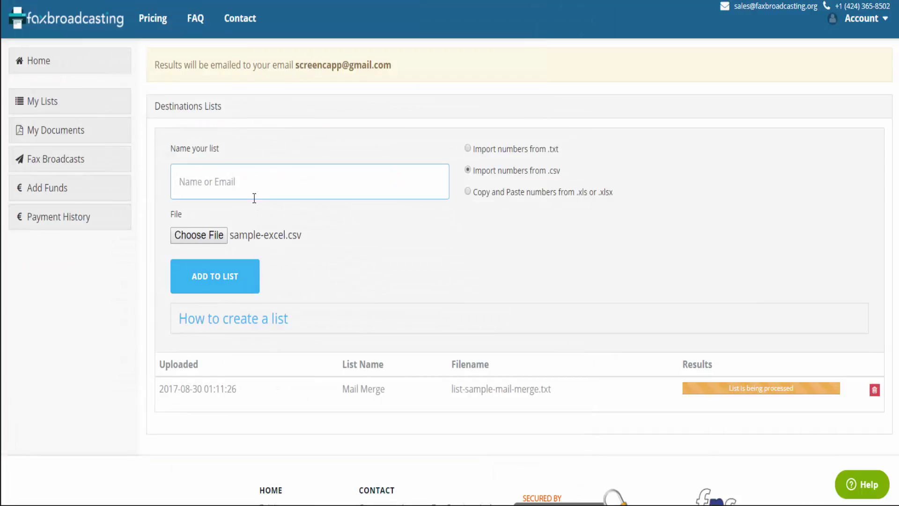
{"action": "type", "text": "csv"}
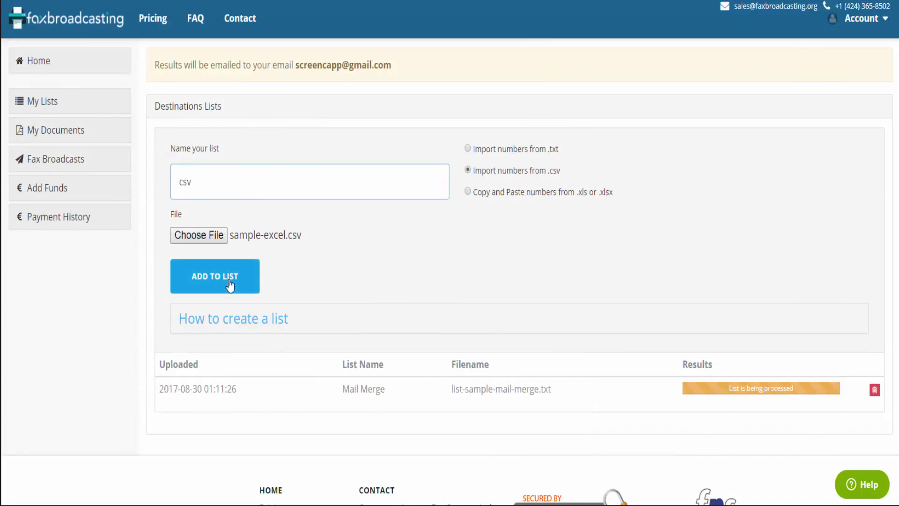
{"action": "left_click", "coordinate": [229, 284]}
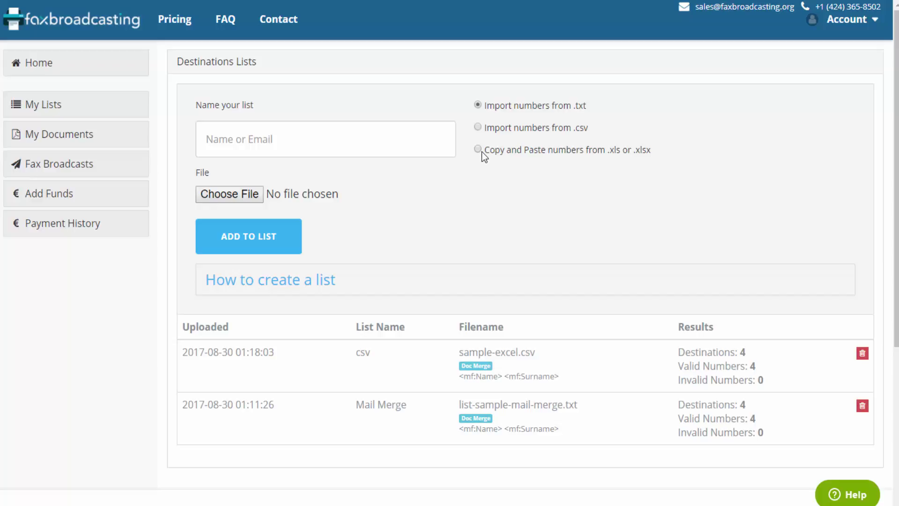
Create a copy-and-paste list named 'Numbers' from the four phone numbers in spreadsheet column A
{"action": "left_click", "coordinate": [481, 151]}
{"action": "left_click", "coordinate": [414, 142]}
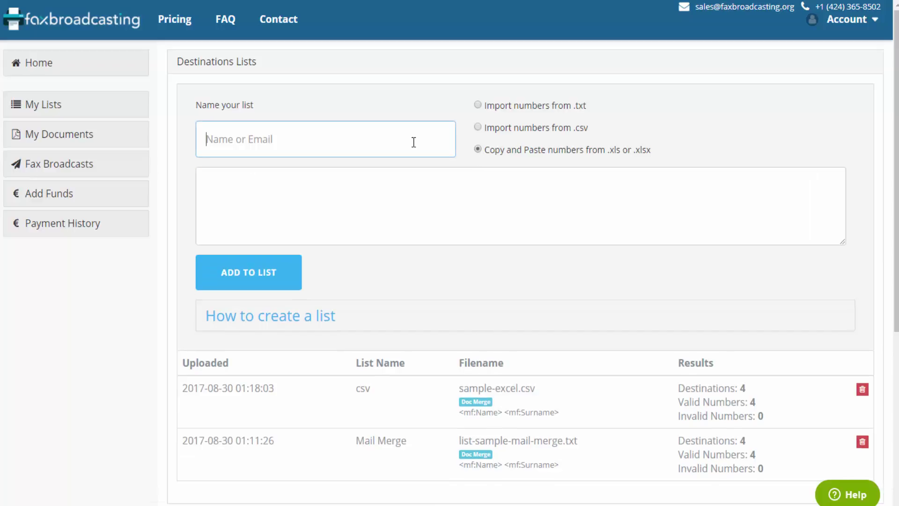
{"action": "type", "text": "Numbers"}
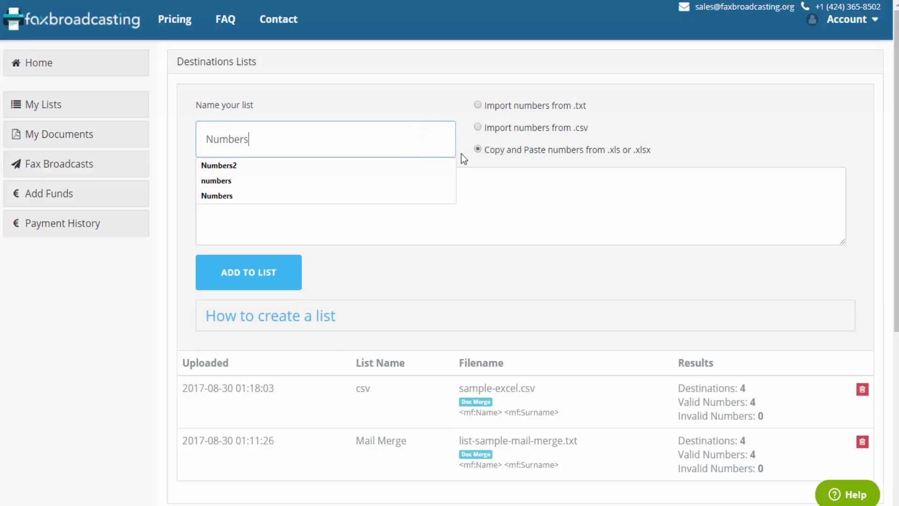
{"action": "left_click", "coordinate": [478, 191]}
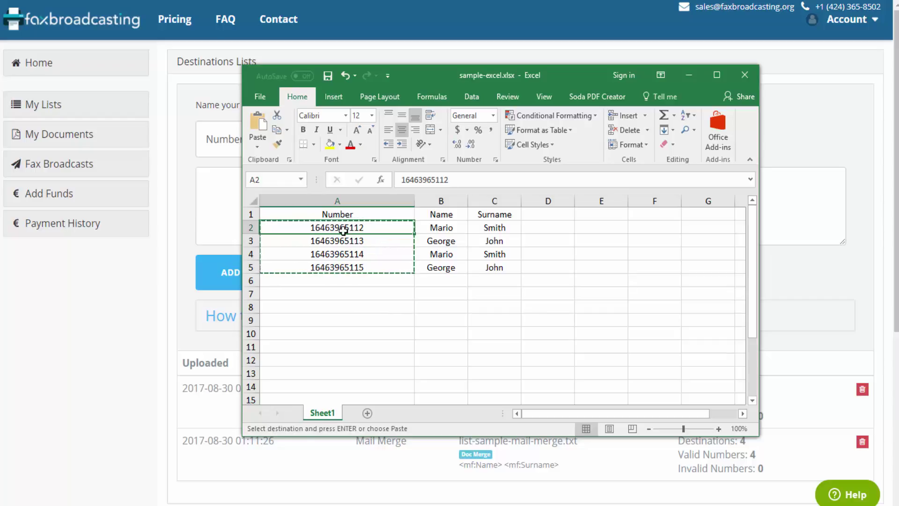
{"action": "left_click", "coordinate": [344, 292]}
{"action": "left_click_drag", "start_coordinate": [328, 231], "coordinate": [334, 270]}
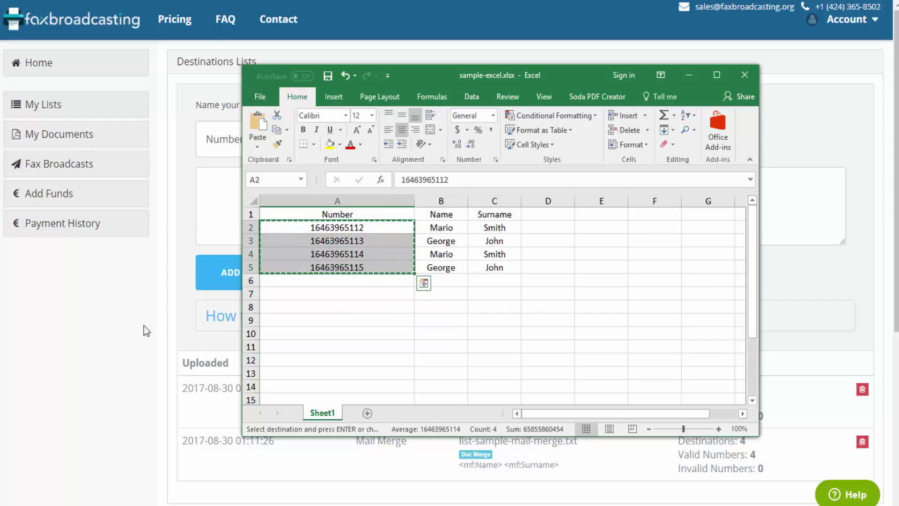
{"action": "left_click", "coordinate": [144, 325]}
{"action": "left_click", "coordinate": [299, 219]}
{"action": "key", "text": "ctrl+v"}
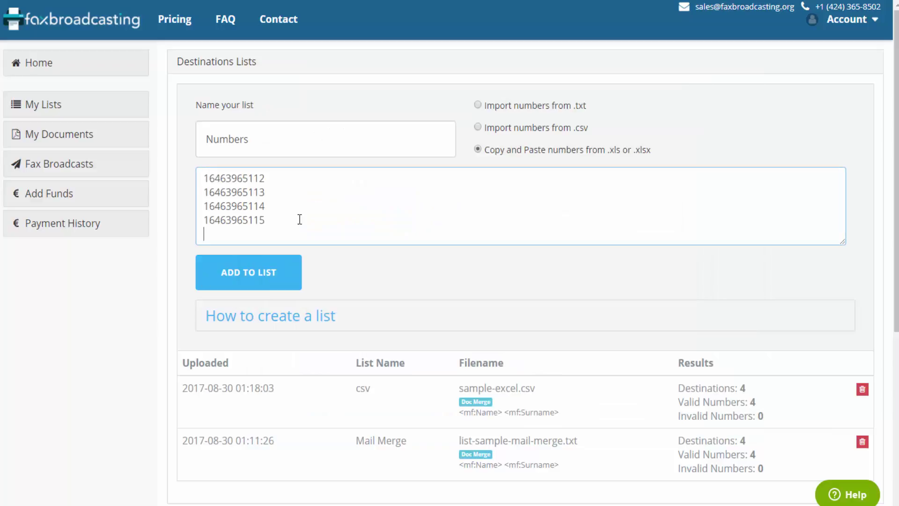
{"action": "left_click", "coordinate": [290, 281]}
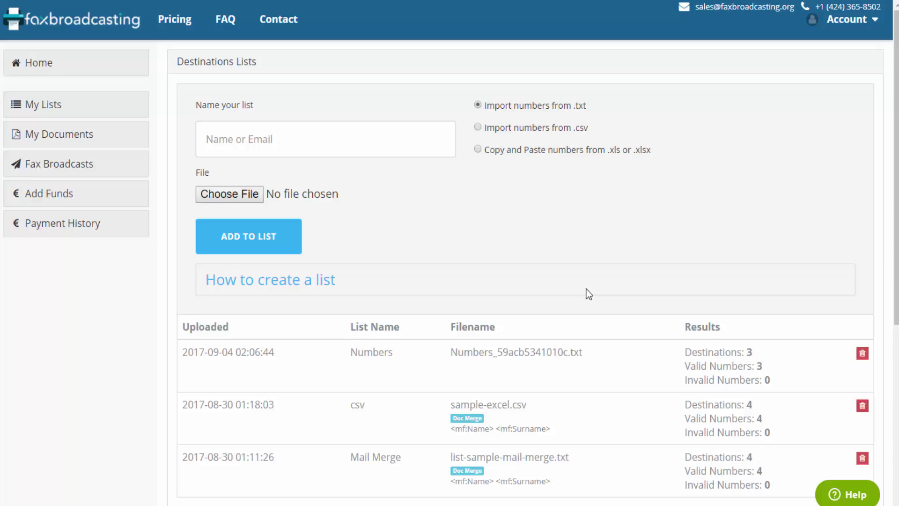
Create a copy-and-paste list 'Numbers2' from spreadsheet cells A1:C5 with numbers, names and surnames
{"action": "left_click", "coordinate": [388, 130]}
{"action": "type", "text": "Numbers2"}
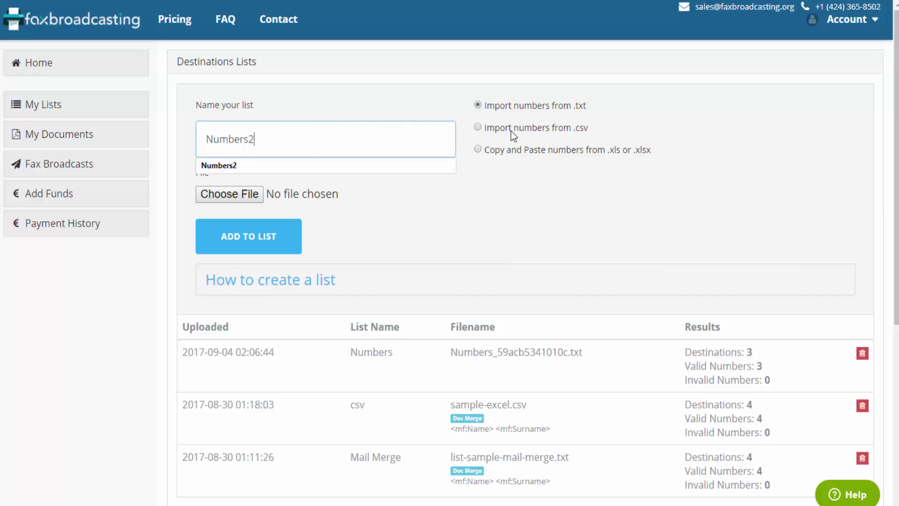
{"action": "left_click", "coordinate": [493, 151]}
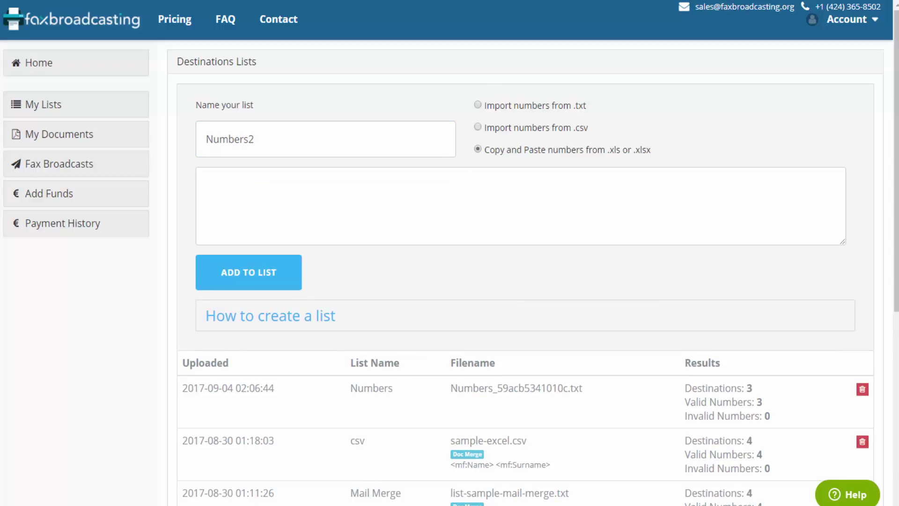
{"action": "key", "text": "alt+Tab"}
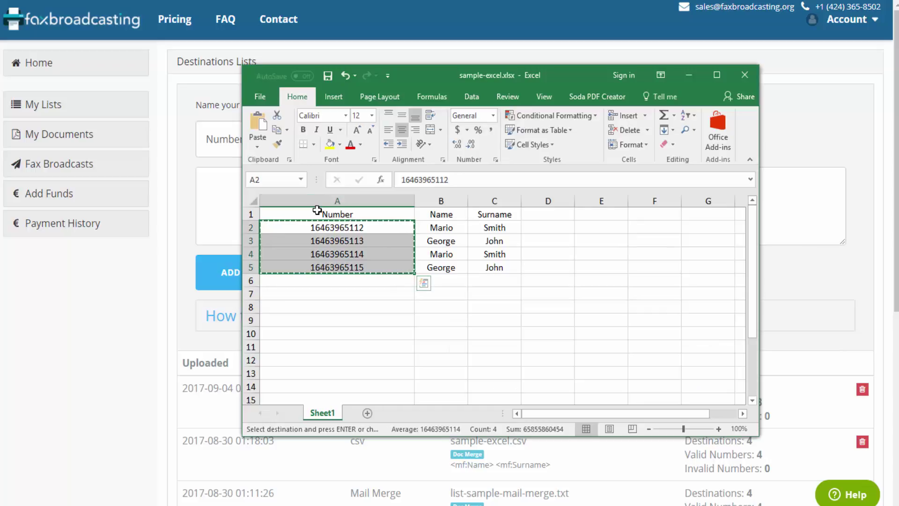
{"action": "left_click", "coordinate": [317, 212]}
{"action": "left_click", "coordinate": [491, 265], "text": "shift"}
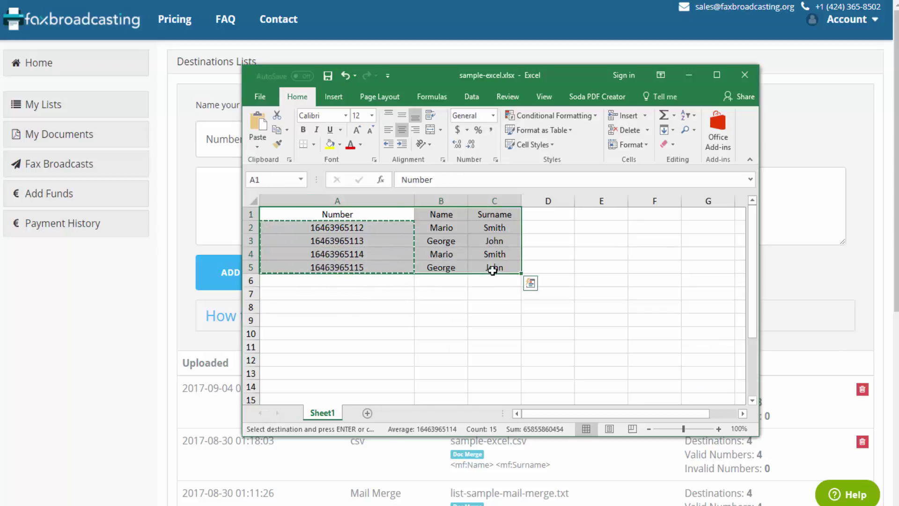
{"action": "key", "text": "ctrl+c"}
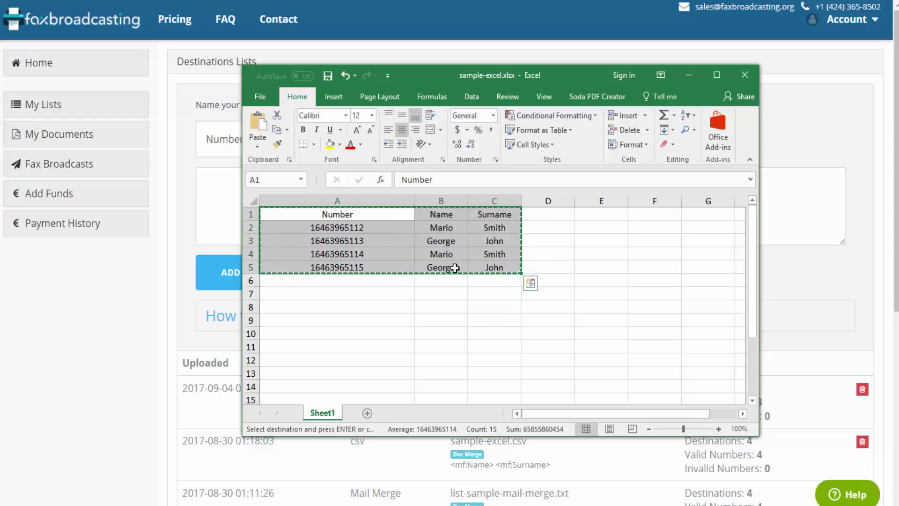
{"action": "left_click", "coordinate": [221, 207]}
{"action": "key", "text": "ctrl+v"}
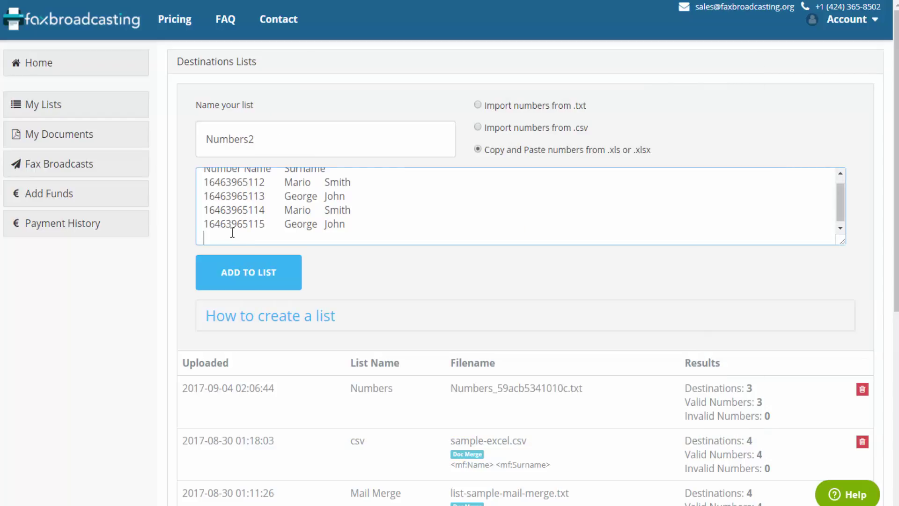
{"action": "left_click", "coordinate": [261, 293]}
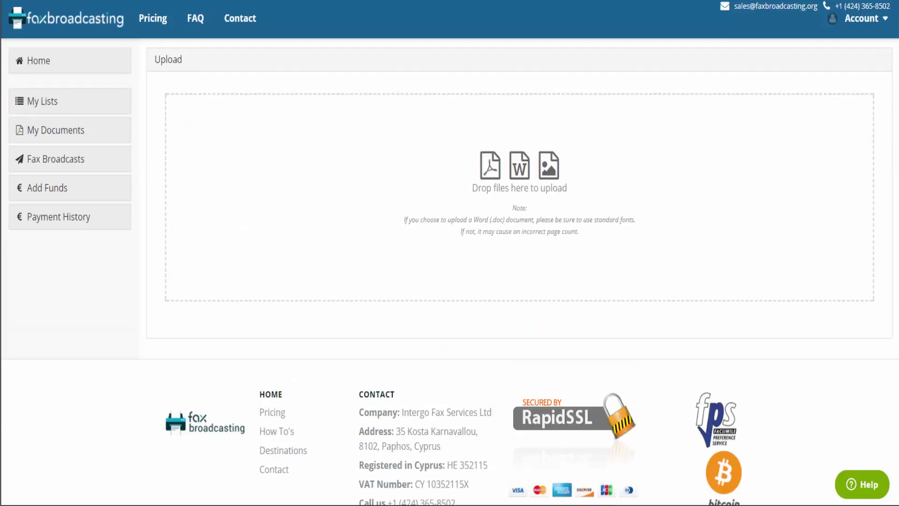
Upload english.pdf via the drop zone and check it in My documents
{"action": "left_click_drag", "start_coordinate": [2, 323], "coordinate": [475, 173]}
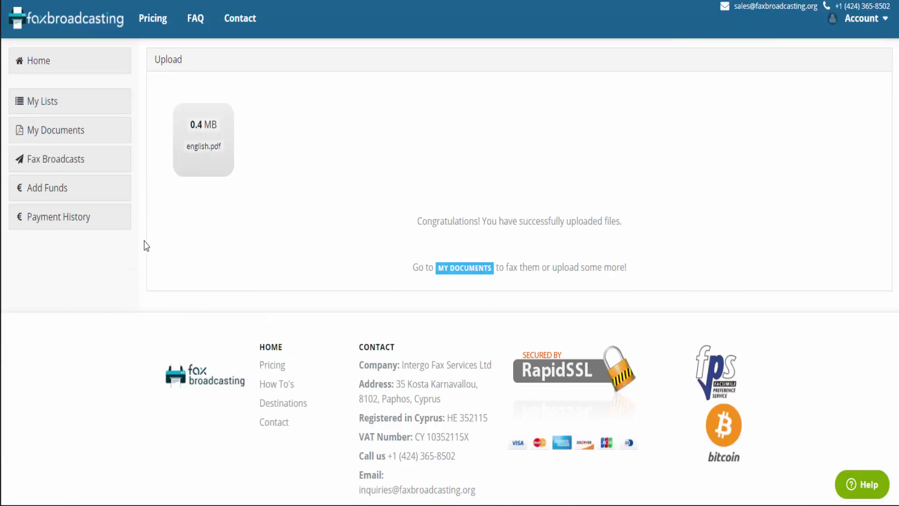
{"action": "left_click", "coordinate": [230, 176]}
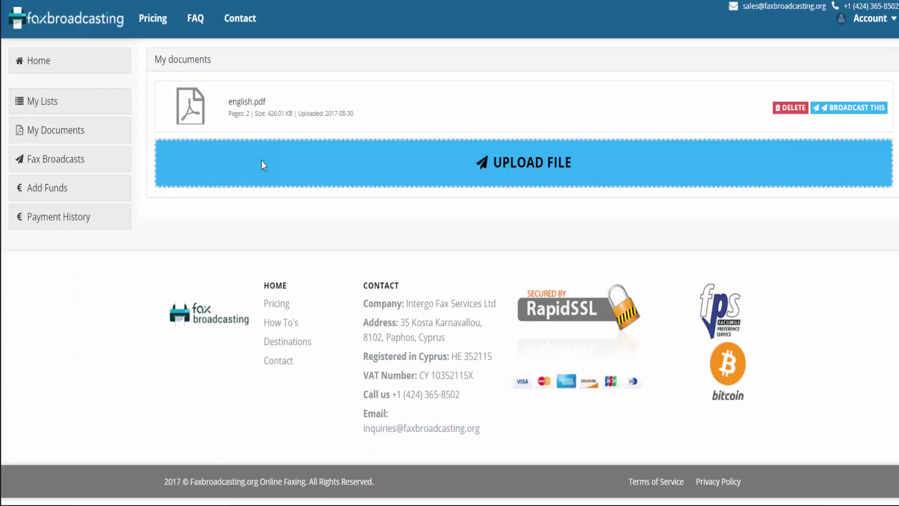
{"action": "left_click", "coordinate": [828, 112]}
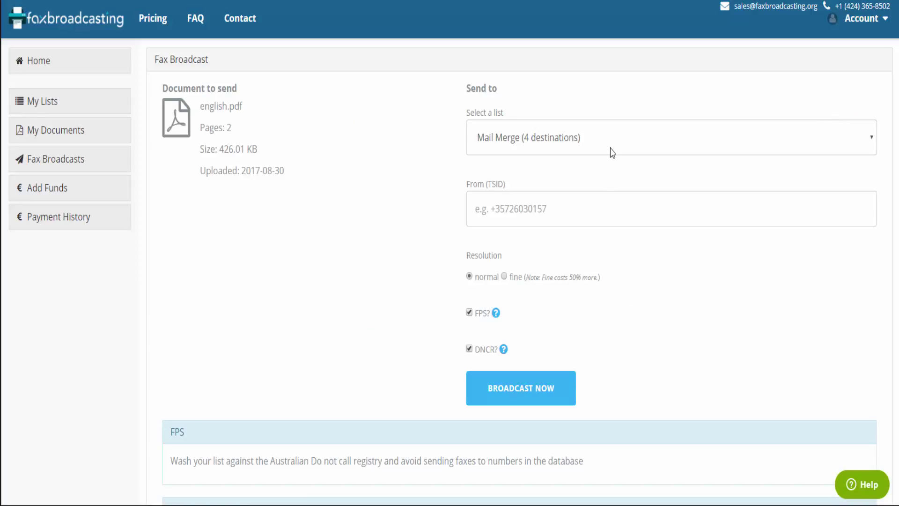
{"action": "left_click", "coordinate": [609, 137]}
{"action": "left_click", "coordinate": [553, 184]}
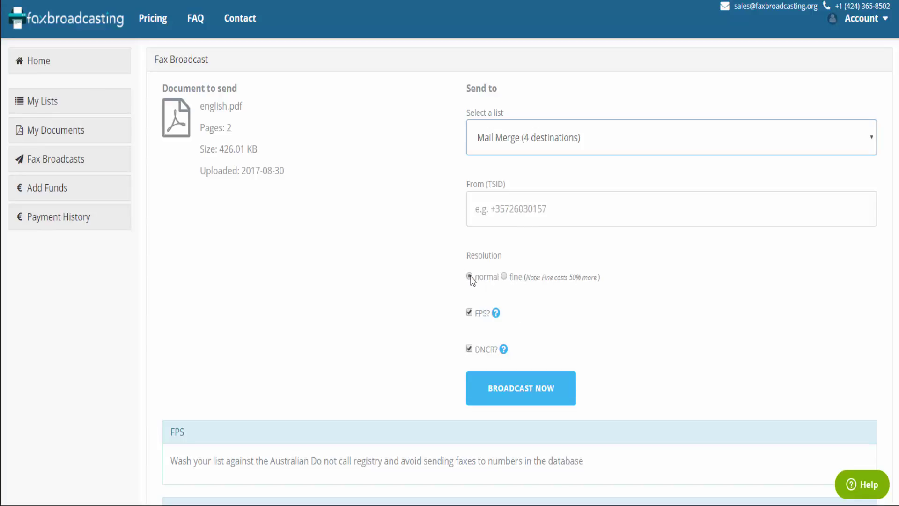
{"action": "left_click", "coordinate": [505, 276]}
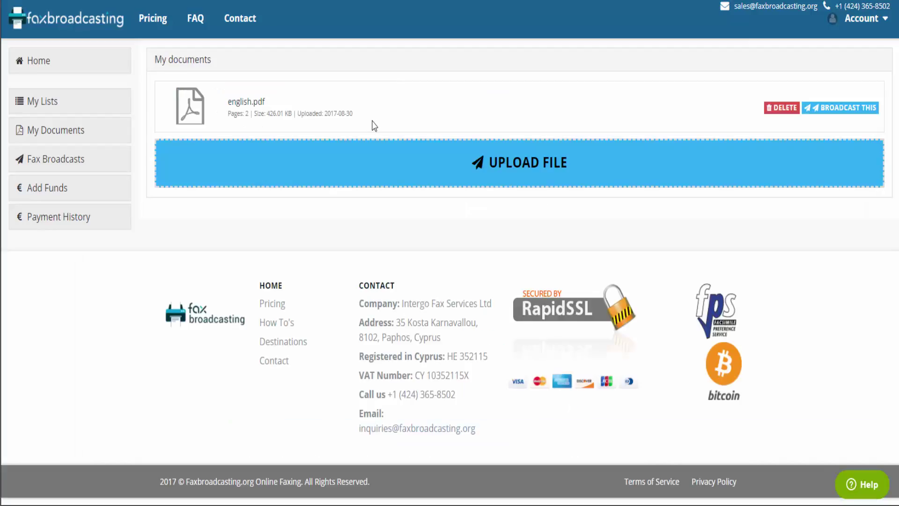
Upload document-sample-mail-merge.doc and confirm it is listed in My documents
{"action": "left_click", "coordinate": [358, 159]}
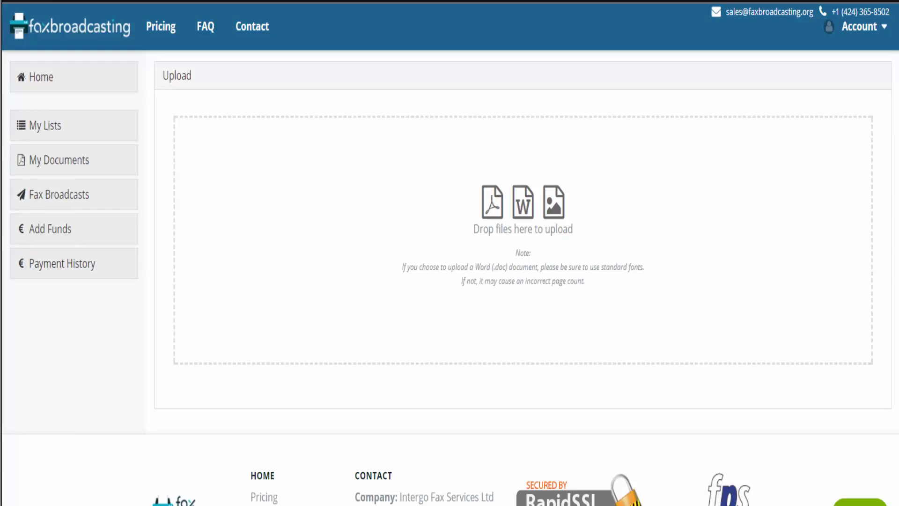
{"action": "left_click_drag", "start_coordinate": [253, 503], "coordinate": [483, 210]}
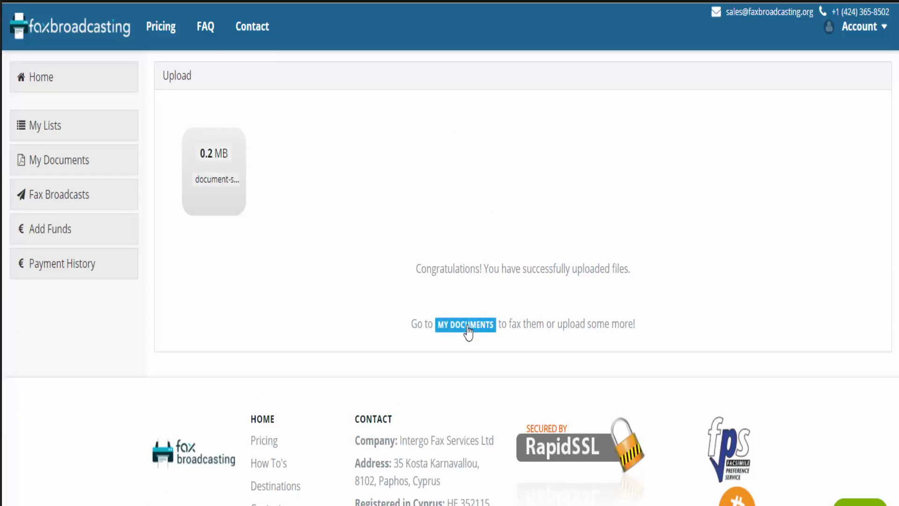
{"action": "left_click", "coordinate": [467, 319]}
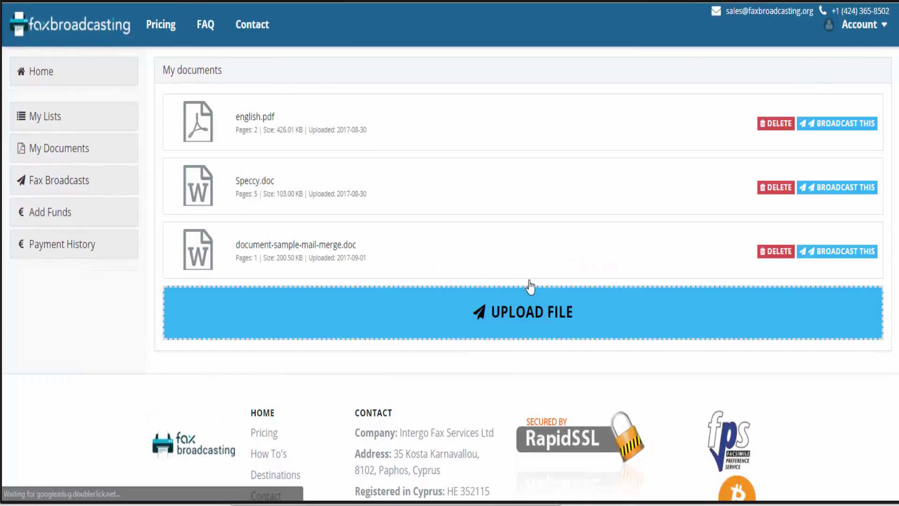
Start broadcasting document-sample-mail-merge.doc and lay out the Word document beside the merge list file
{"action": "left_click", "coordinate": [841, 257]}
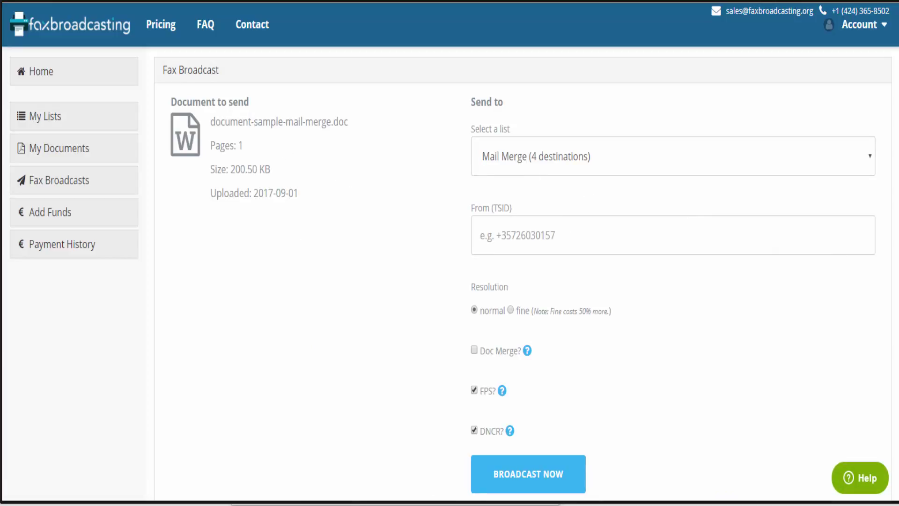
{"action": "left_click_drag", "start_coordinate": [277, 505], "coordinate": [448, 123]}
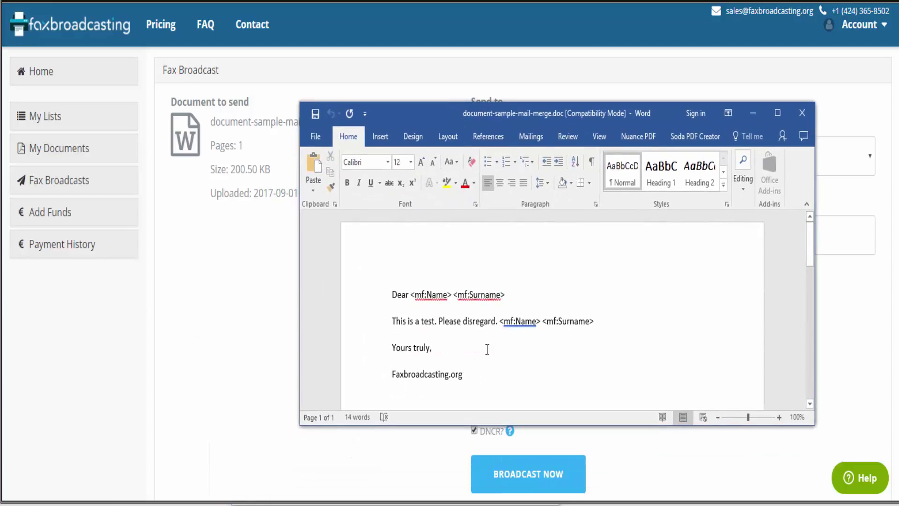
{"action": "scroll", "coordinate": [485, 328], "scroll_direction": "down", "scroll_amount": 1}
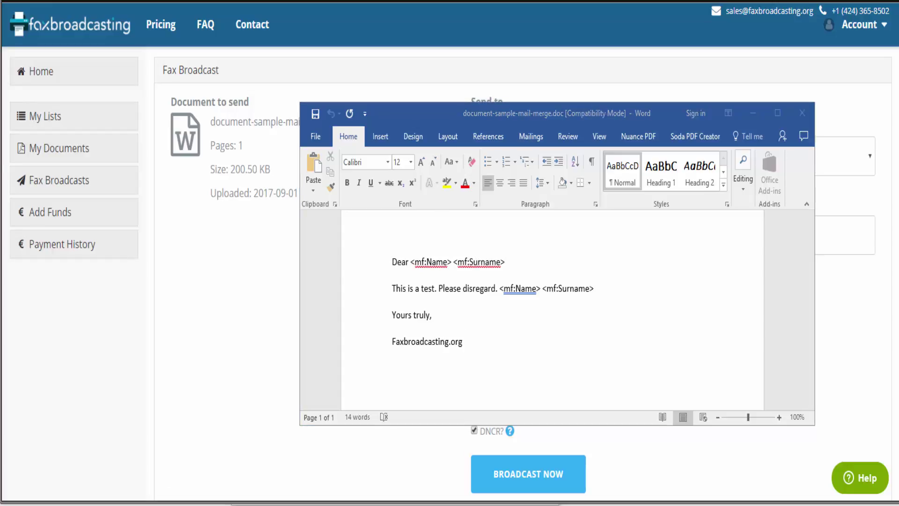
{"action": "left_click_drag", "start_coordinate": [1, 360], "coordinate": [720, 449]}
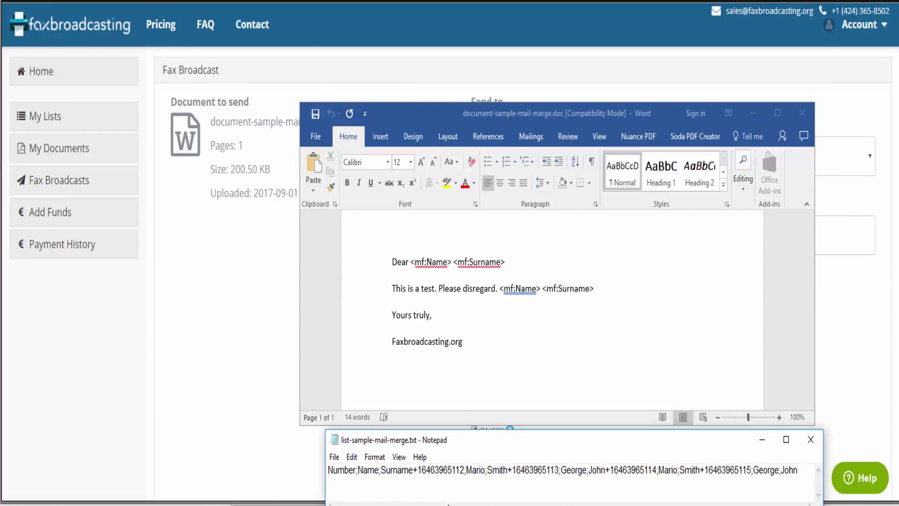
Check the merge list's header line against the document, then show the form's recipient lists
{"action": "double_click", "coordinate": [364, 472]}
{"action": "left_click", "coordinate": [365, 473]}
{"action": "double_click", "coordinate": [404, 469]}
{"action": "left_click", "coordinate": [405, 471]}
{"action": "left_click", "coordinate": [206, 426]}
{"action": "left_click", "coordinate": [505, 172]}
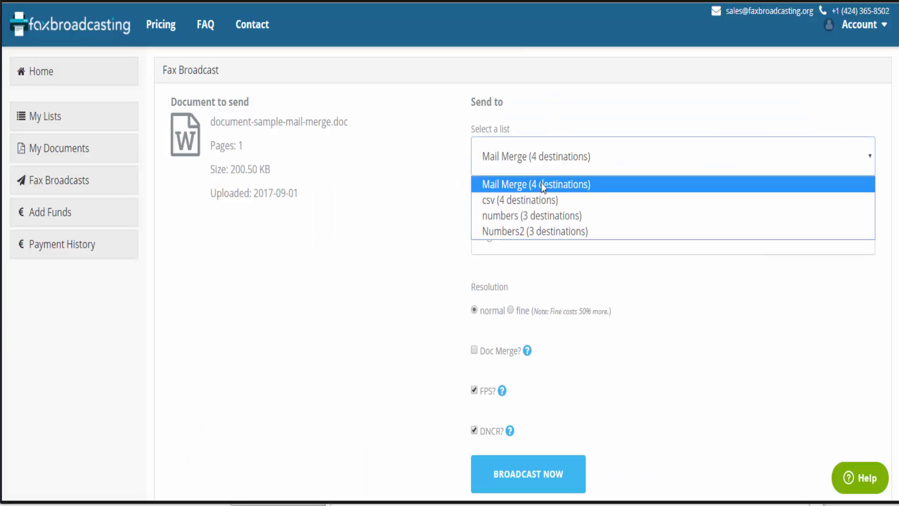
Keep Mail Merge as the recipient list, tick Doc Merge, and read through the doc merge instructions
{"action": "left_click", "coordinate": [539, 183]}
{"action": "scroll", "coordinate": [421, 239], "scroll_direction": "down", "scroll_amount": 2}
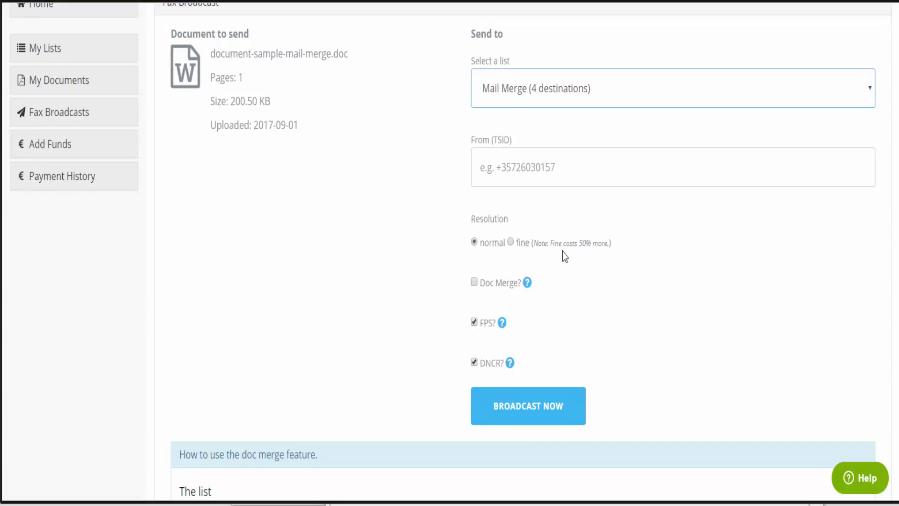
{"action": "left_click", "coordinate": [474, 283]}
{"action": "scroll", "coordinate": [473, 285], "scroll_direction": "down", "scroll_amount": 6}
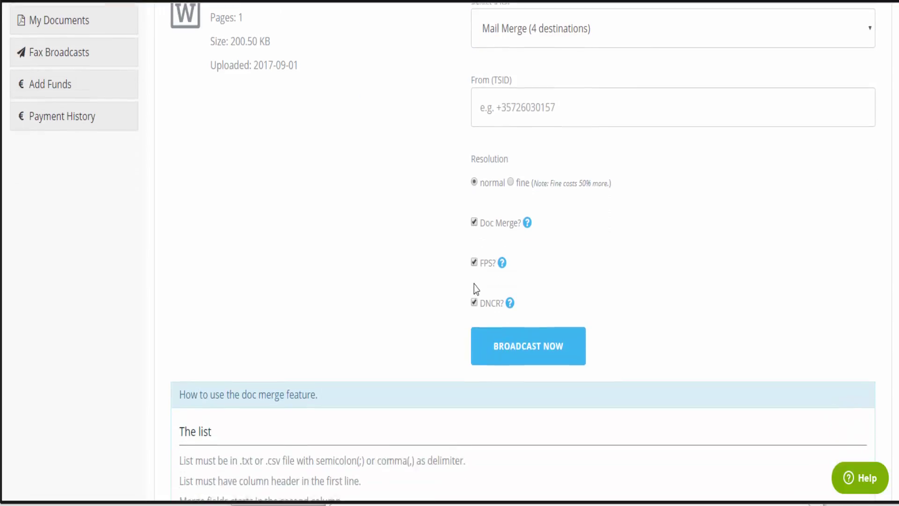
{"action": "scroll", "coordinate": [297, 261], "scroll_direction": "down", "scroll_amount": 3}
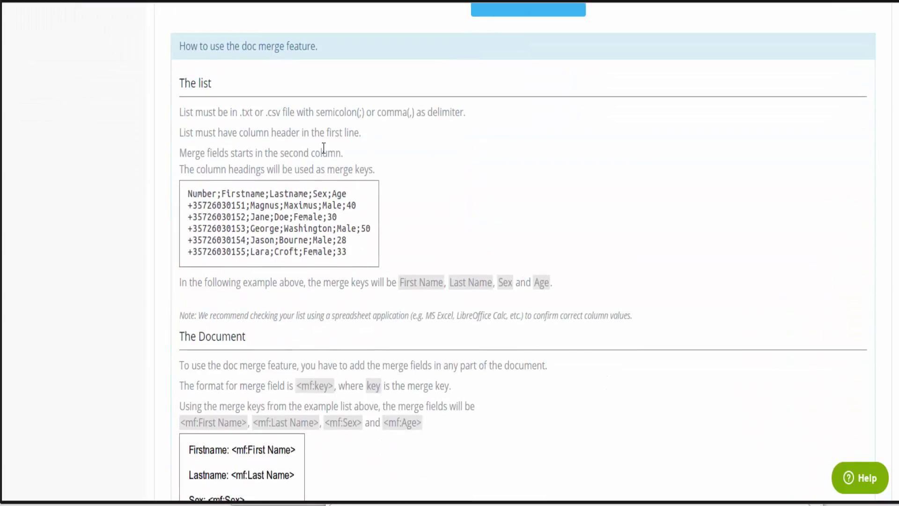
{"action": "scroll", "coordinate": [401, 281], "scroll_direction": "down", "scroll_amount": 2}
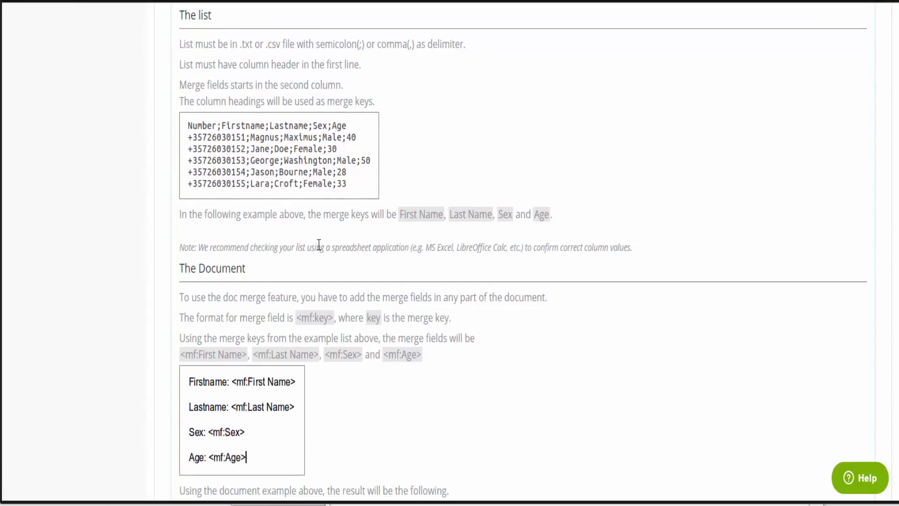
{"action": "scroll", "coordinate": [311, 285], "scroll_direction": "down", "scroll_amount": 2}
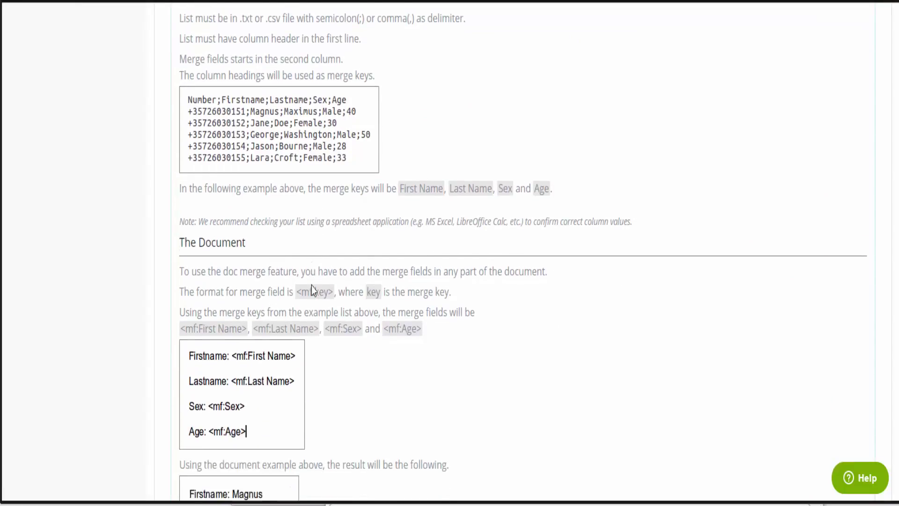
{"action": "scroll", "coordinate": [360, 245], "scroll_direction": "up", "scroll_amount": 2}
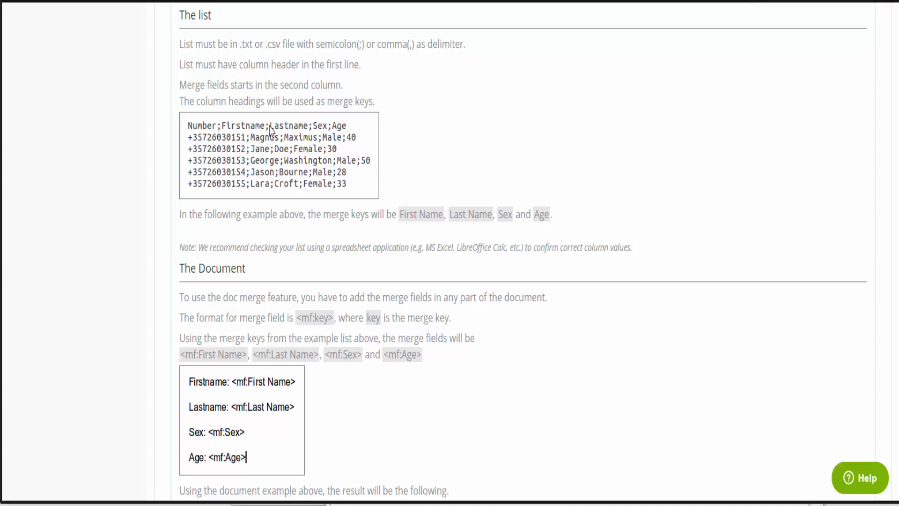
{"action": "scroll", "coordinate": [316, 226], "scroll_direction": "down", "scroll_amount": 5}
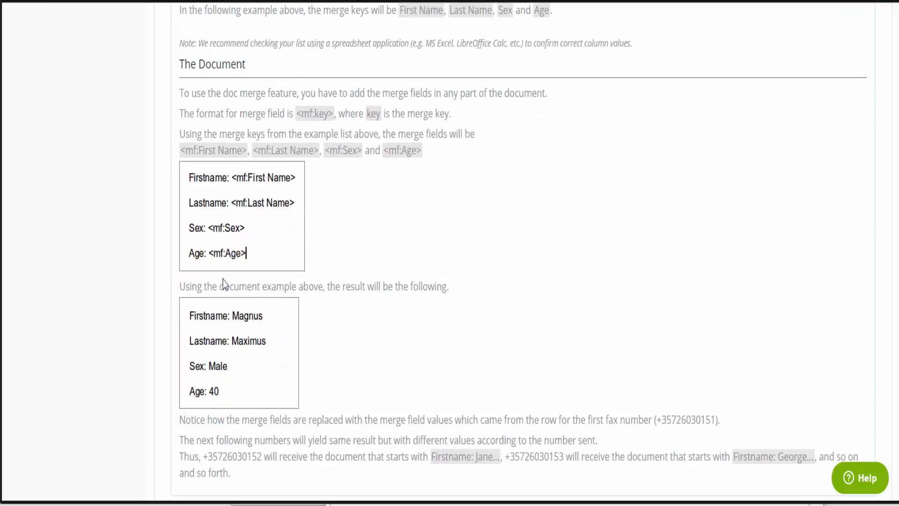
{"action": "scroll", "coordinate": [454, 384], "scroll_direction": "up", "scroll_amount": 13}
{"action": "scroll", "coordinate": [453, 383], "scroll_direction": "up", "scroll_amount": 8}
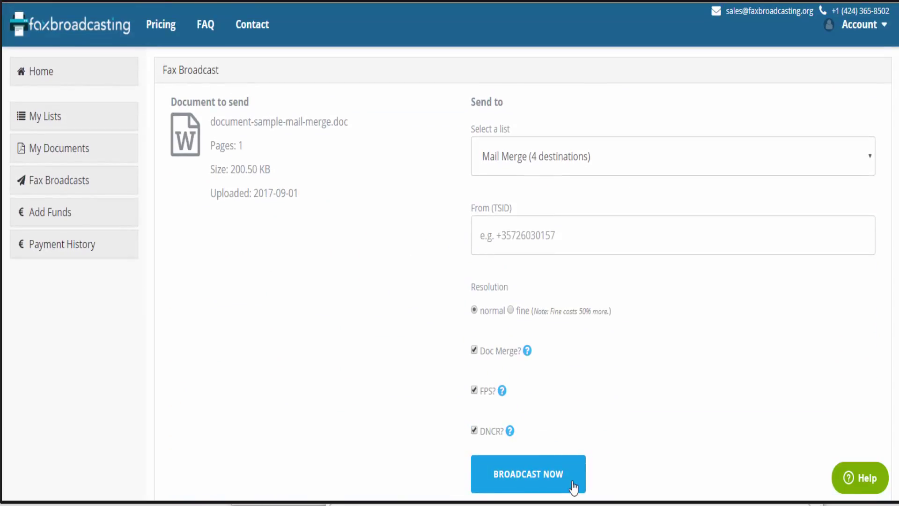
Send the broadcast now and check its Ongoing status under Fax Broadcasts
{"action": "left_click", "coordinate": [572, 483]}
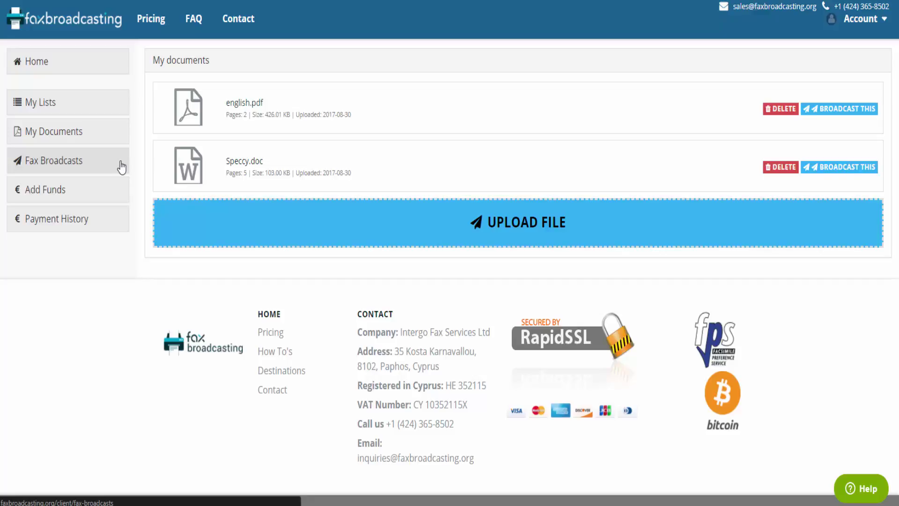
{"action": "left_click", "coordinate": [122, 166]}
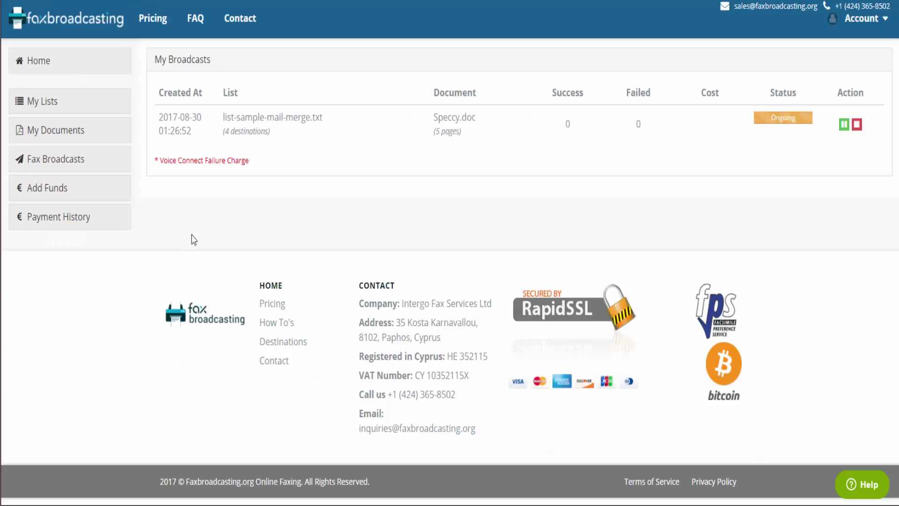
Read the Add Funds deposit details, then confirm Payment History shows no payments
{"action": "left_click", "coordinate": [92, 189]}
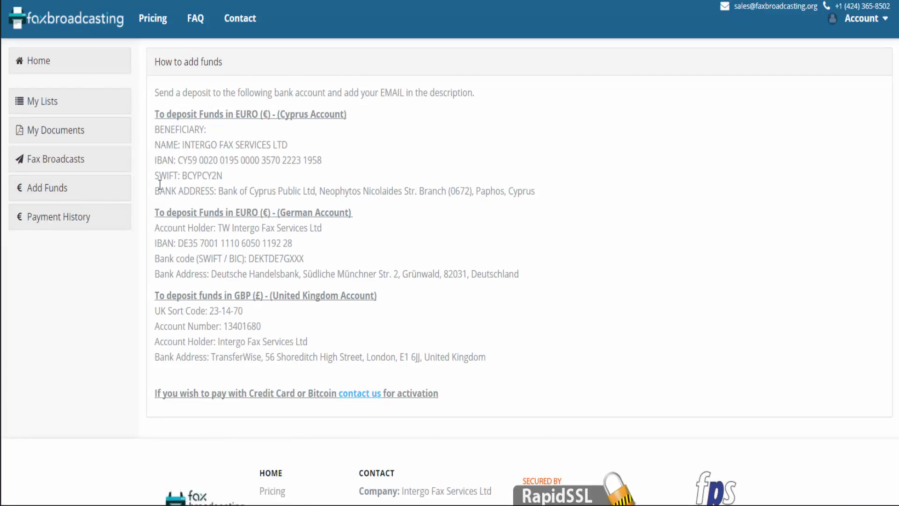
{"action": "scroll", "coordinate": [429, 261], "scroll_direction": "down", "scroll_amount": 3}
{"action": "scroll", "coordinate": [379, 219], "scroll_direction": "up", "scroll_amount": 3}
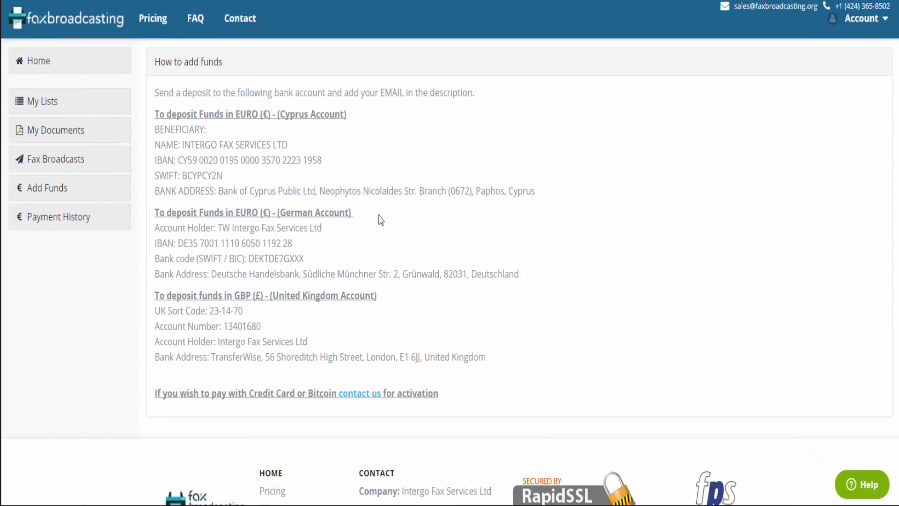
{"action": "left_click", "coordinate": [69, 218]}
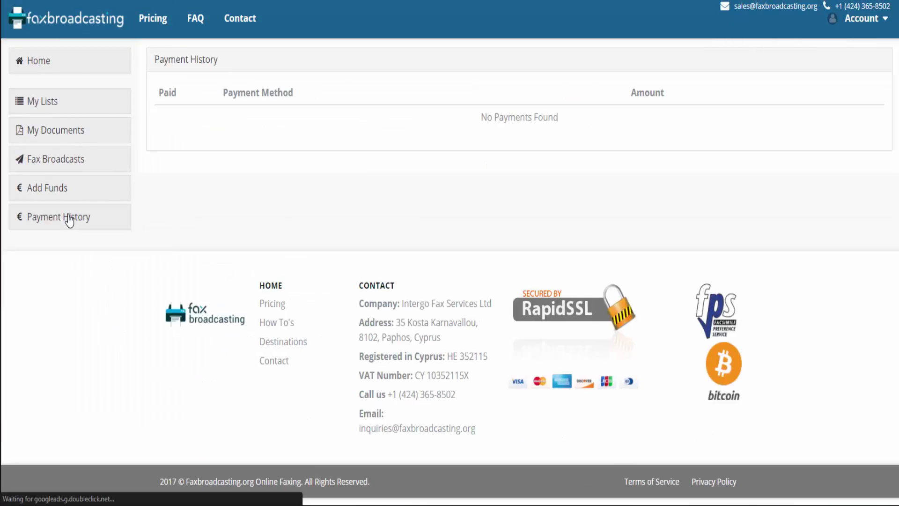
{"action": "scroll", "coordinate": [282, 180], "scroll_direction": "down", "scroll_amount": 1}
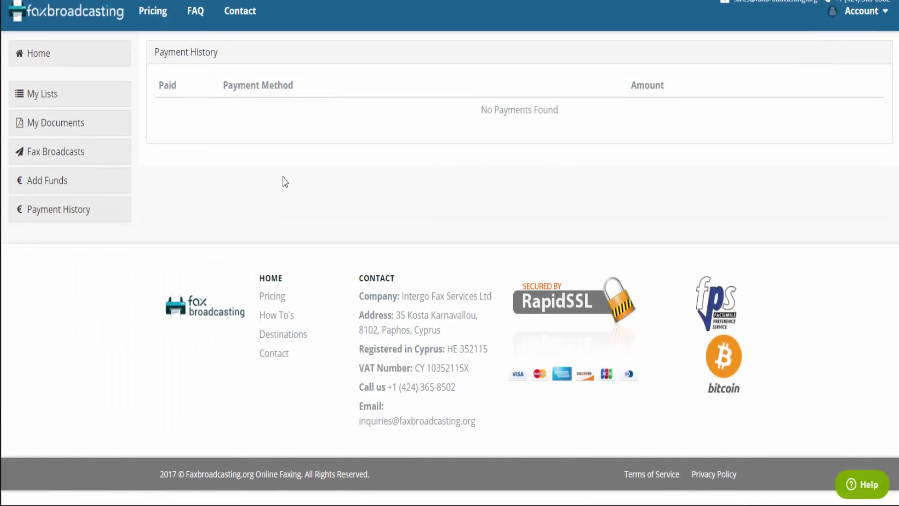